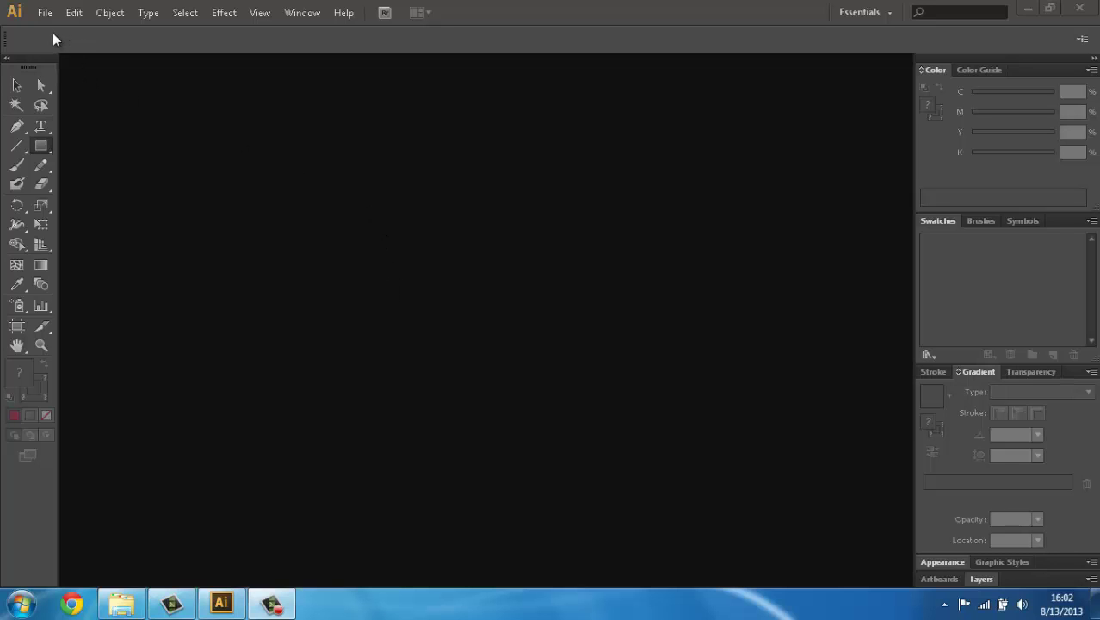
Step: Start a new Illustrator document named 'First lesson' and bring up its page size choices
click(42, 14)
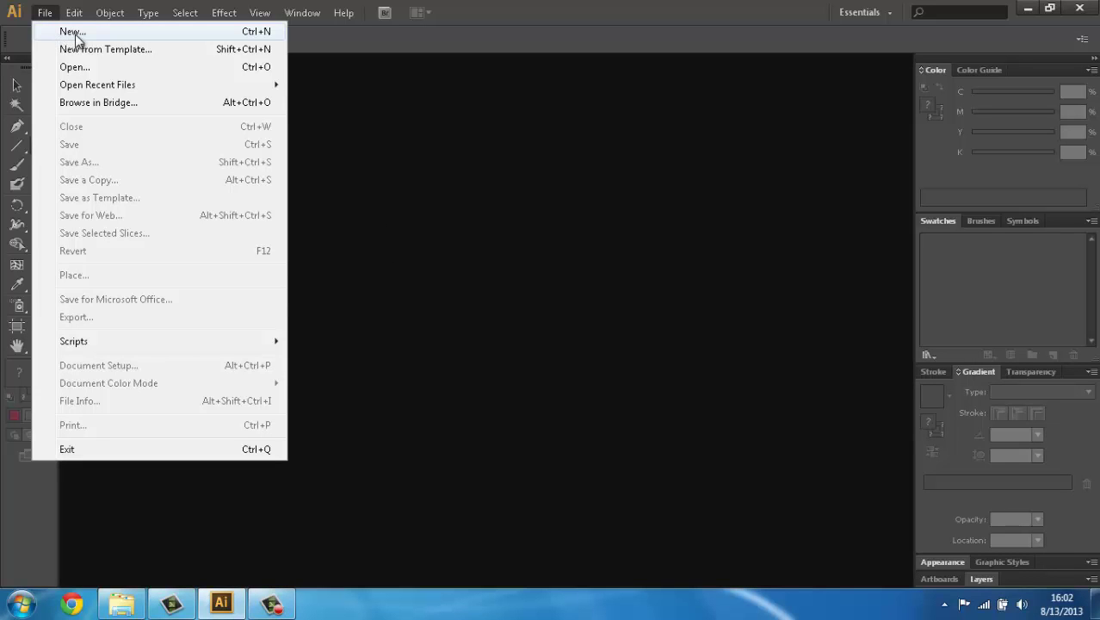
click(77, 33)
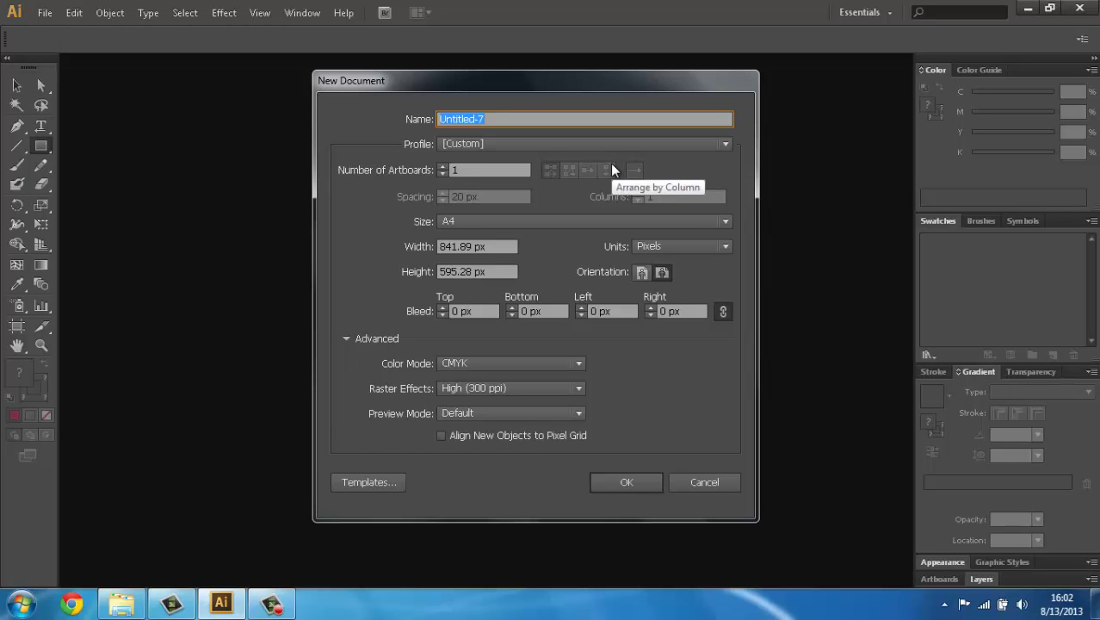
text(First lesson)
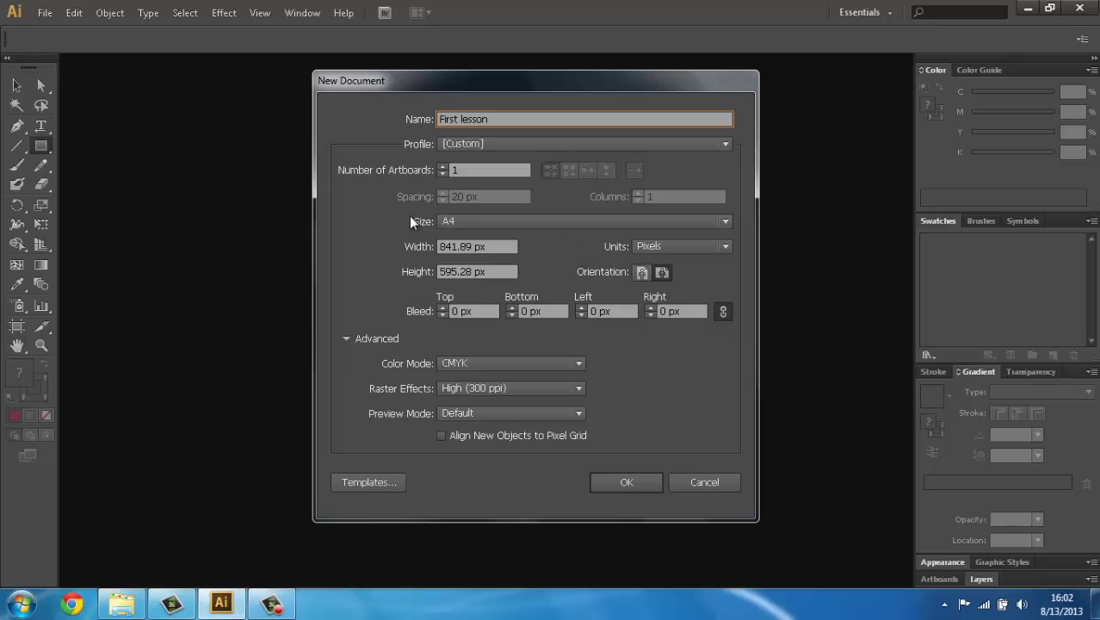
click(725, 222)
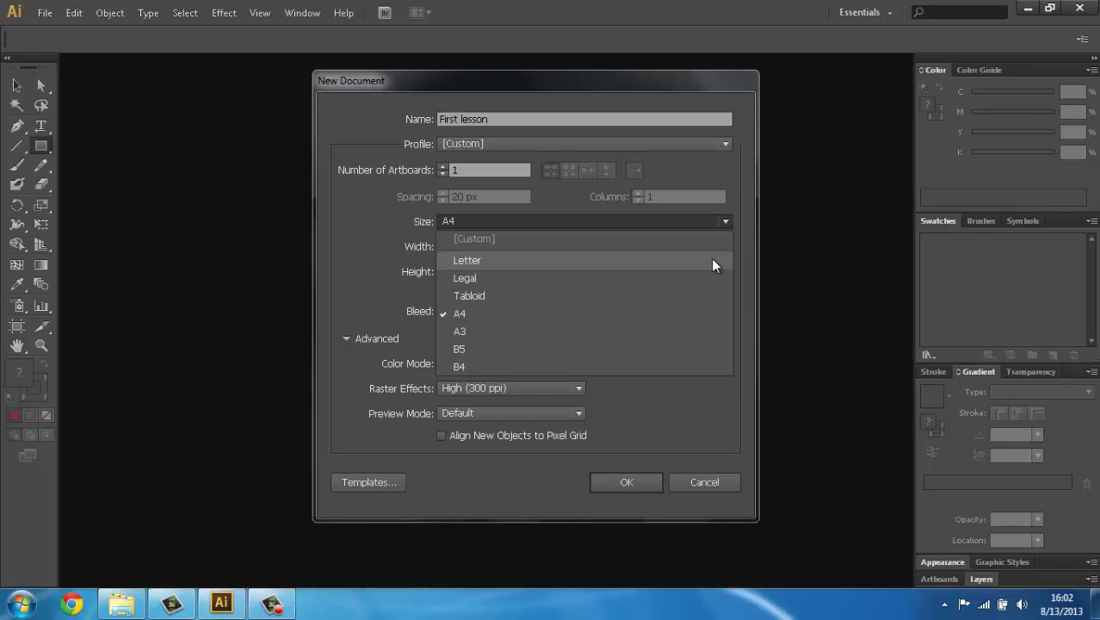
Step: Keep the A4 size in pixels, check width and height, and create the document
click(634, 314)
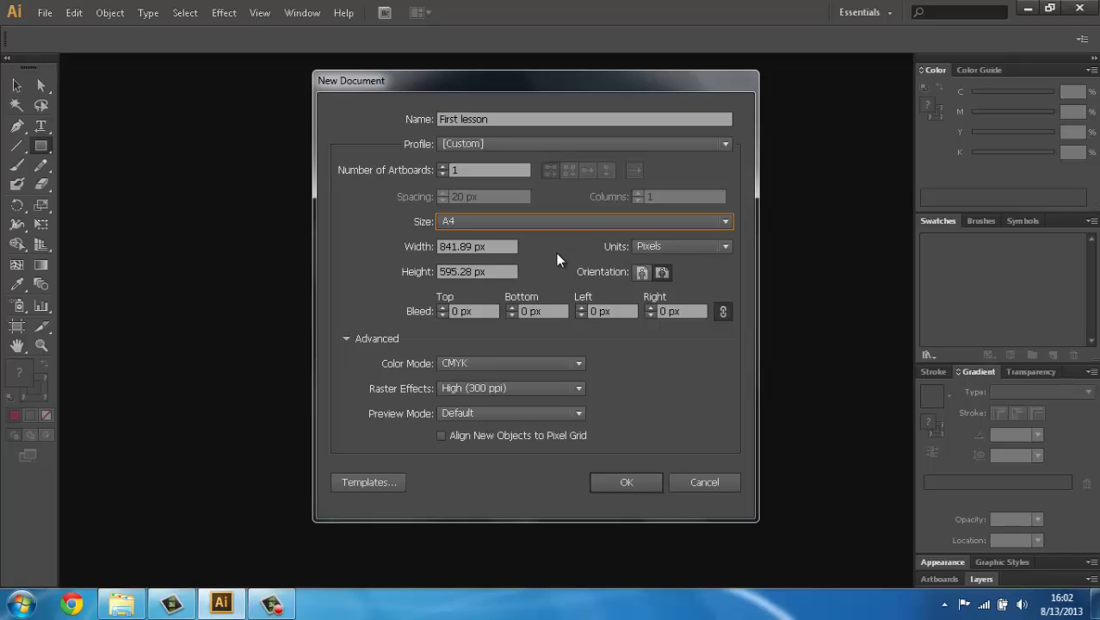
click(508, 247)
click(496, 272)
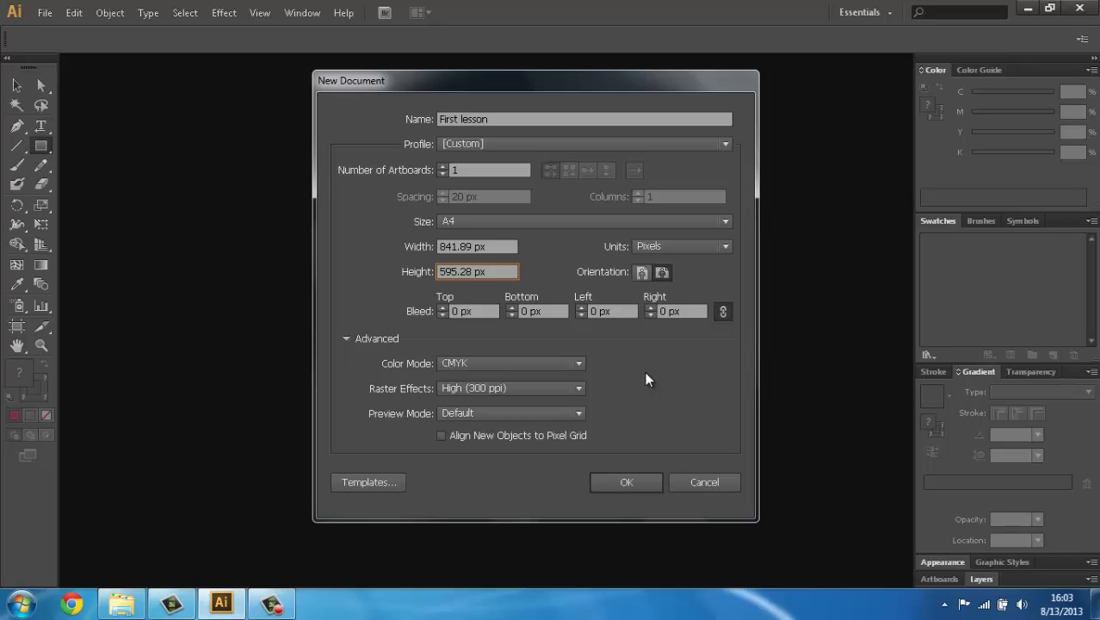
click(632, 483)
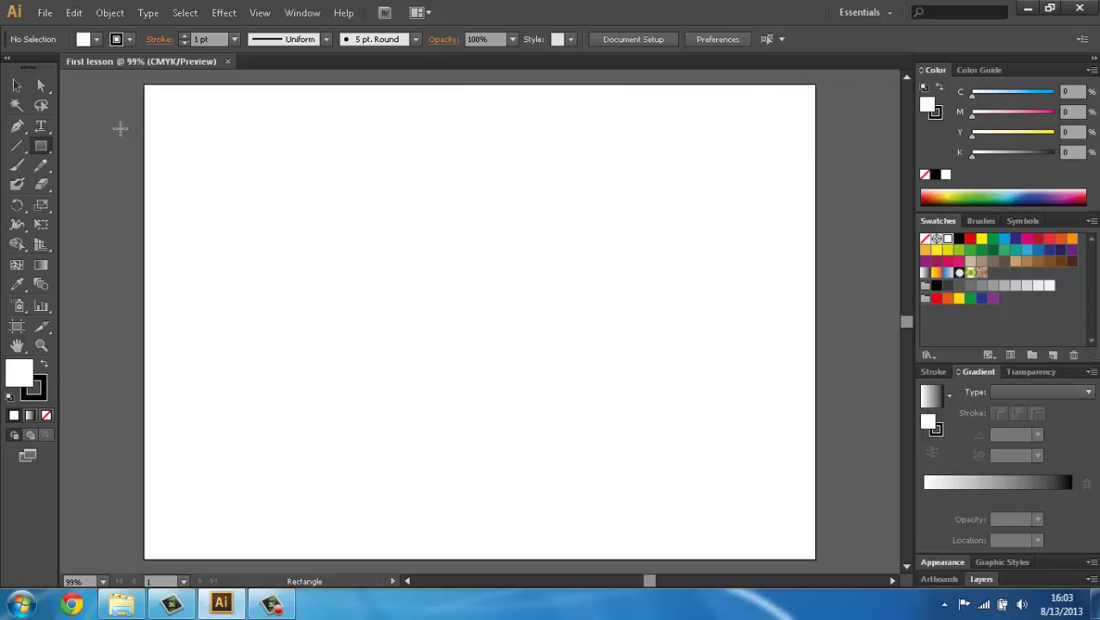
Step: Set the stroke to None and draw three red rectangles at upper left, centre and upper right
click(36, 391)
click(47, 415)
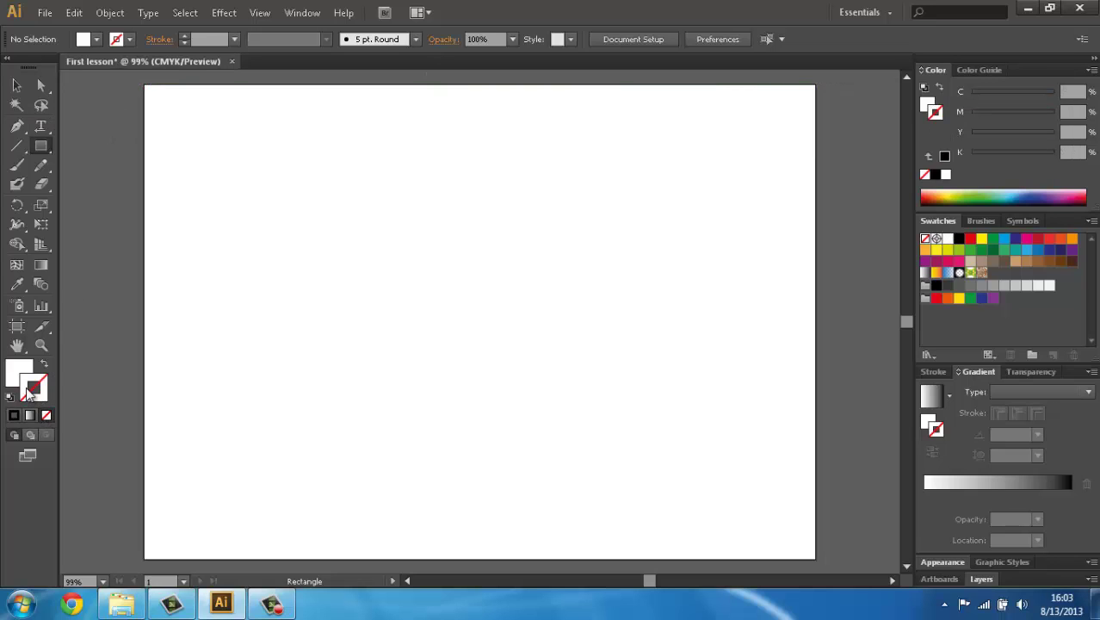
click(18, 372)
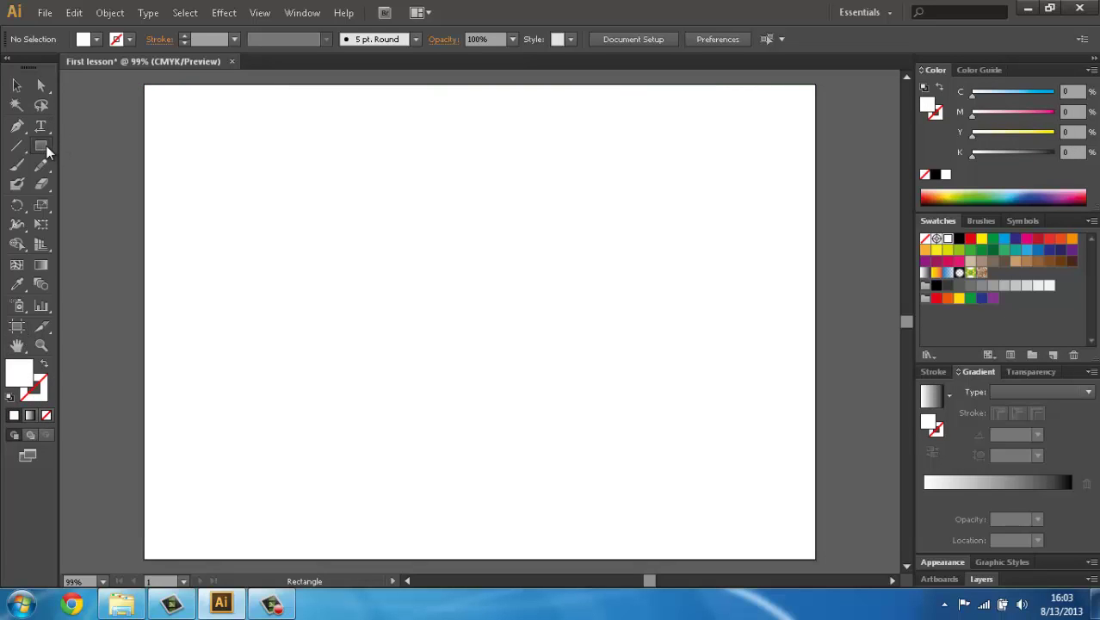
drag(227, 208, 360, 321)
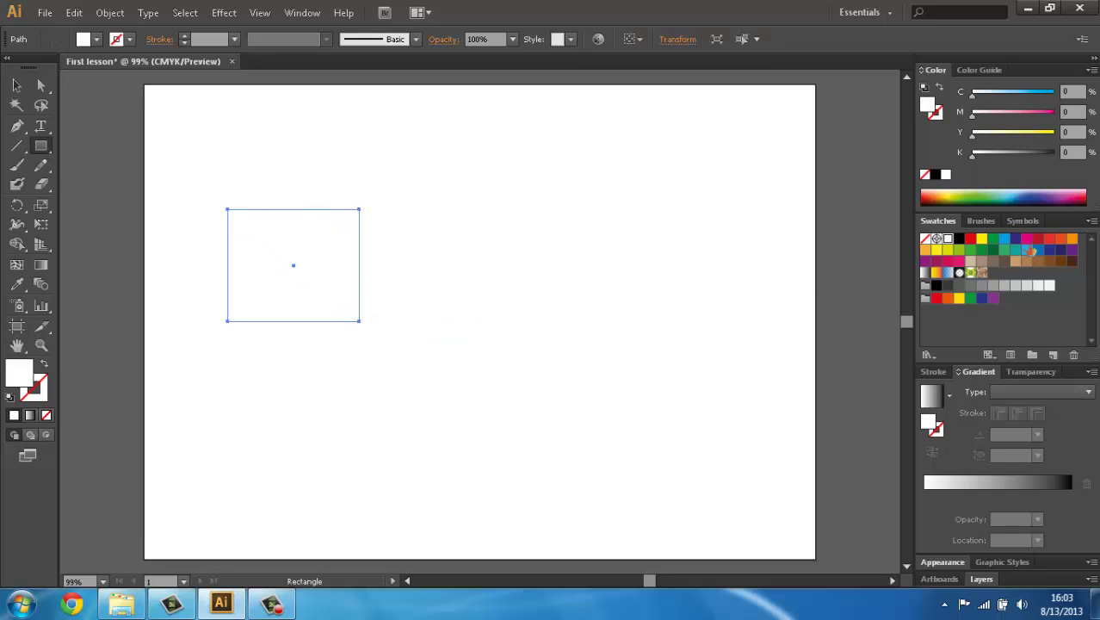
click(970, 239)
mouse_move(413, 287)
mouse_down()
mouse_move(515, 409)
mouse_move(581, 428)
mouse_up()
drag(624, 162, 785, 286)
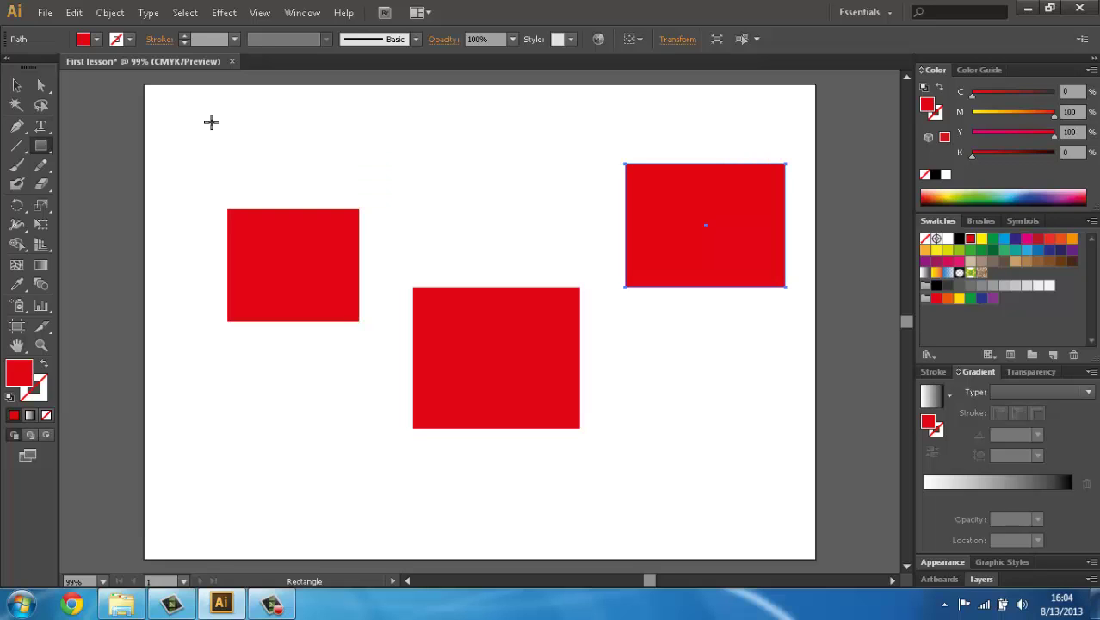
click(45, 13)
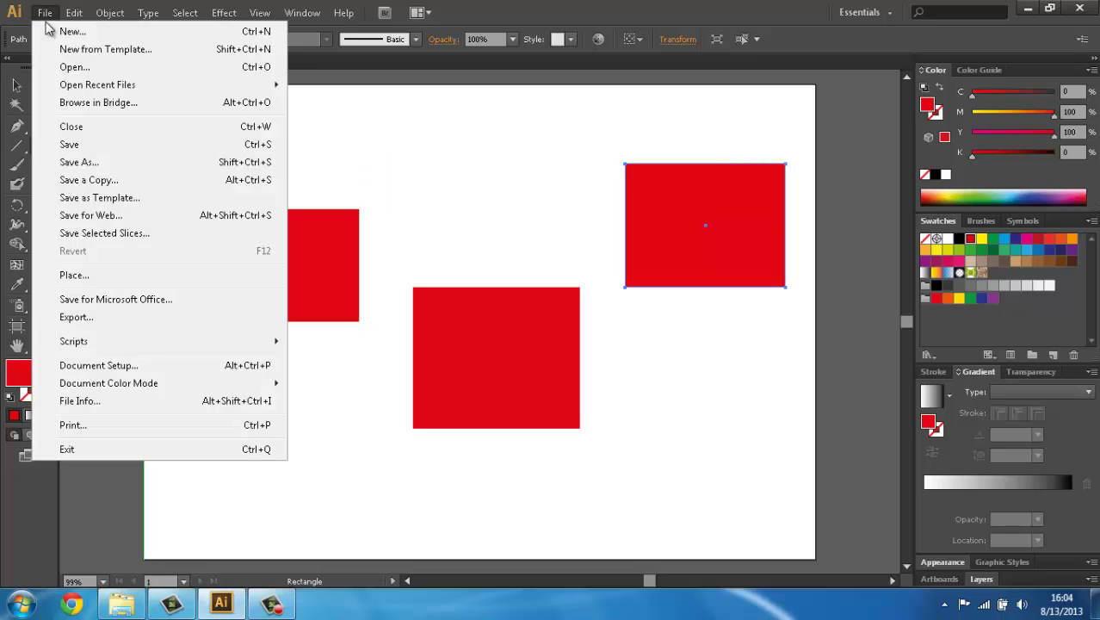
Step: Save the document as 'First lesson' in Adobe Illustrator (*.AI) format in the Vektori folder
click(109, 146)
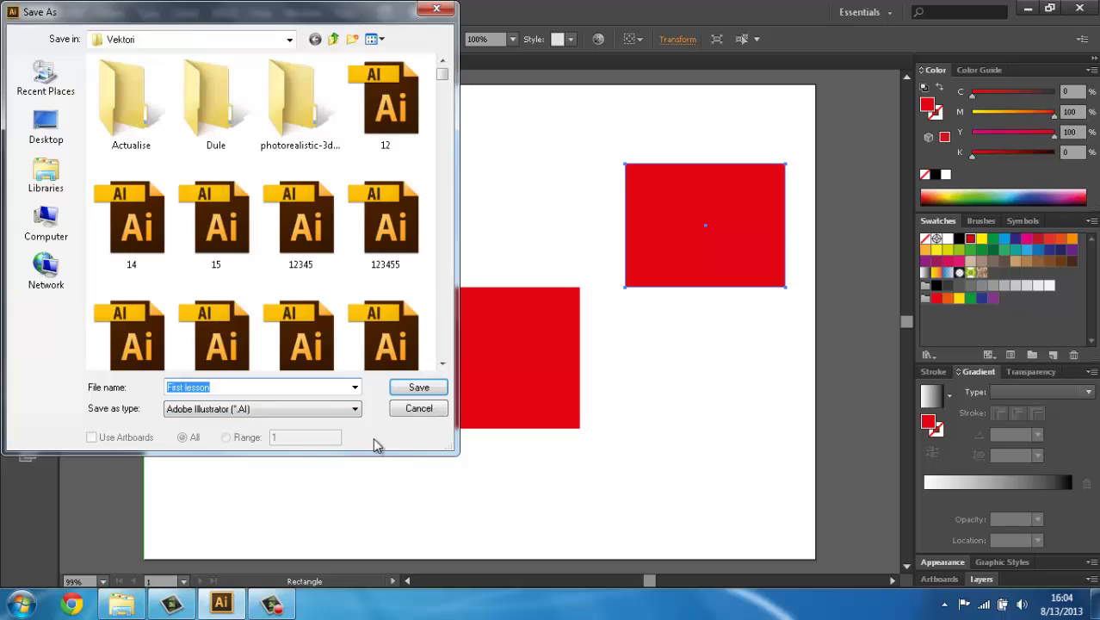
click(417, 390)
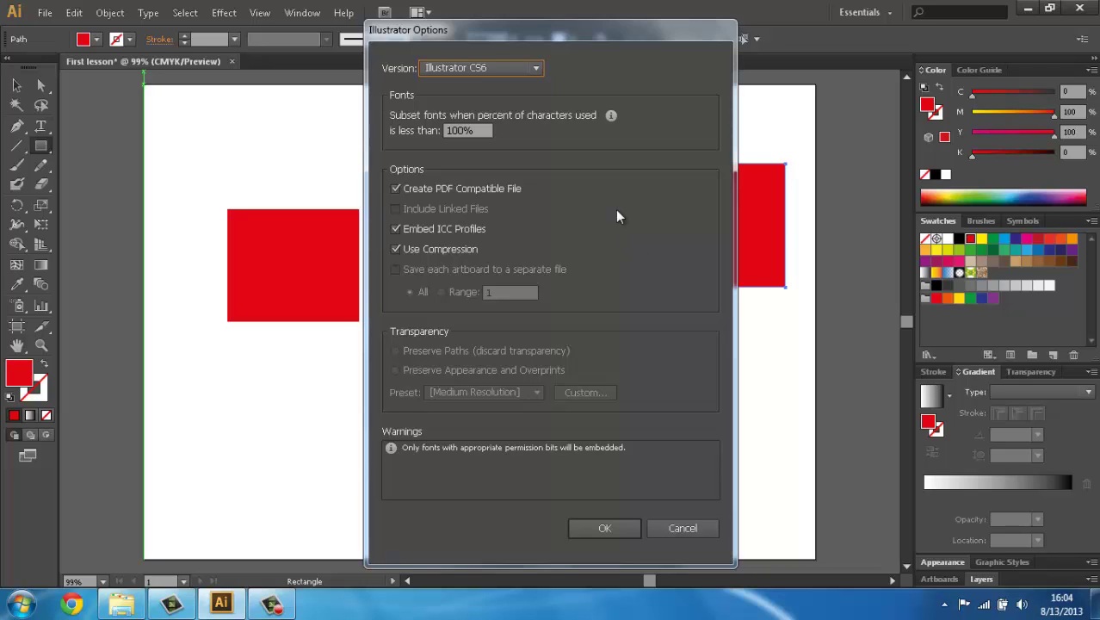
Step: Accept the Illustrator CS6 save options to finish saving First lesson.ai
click(603, 528)
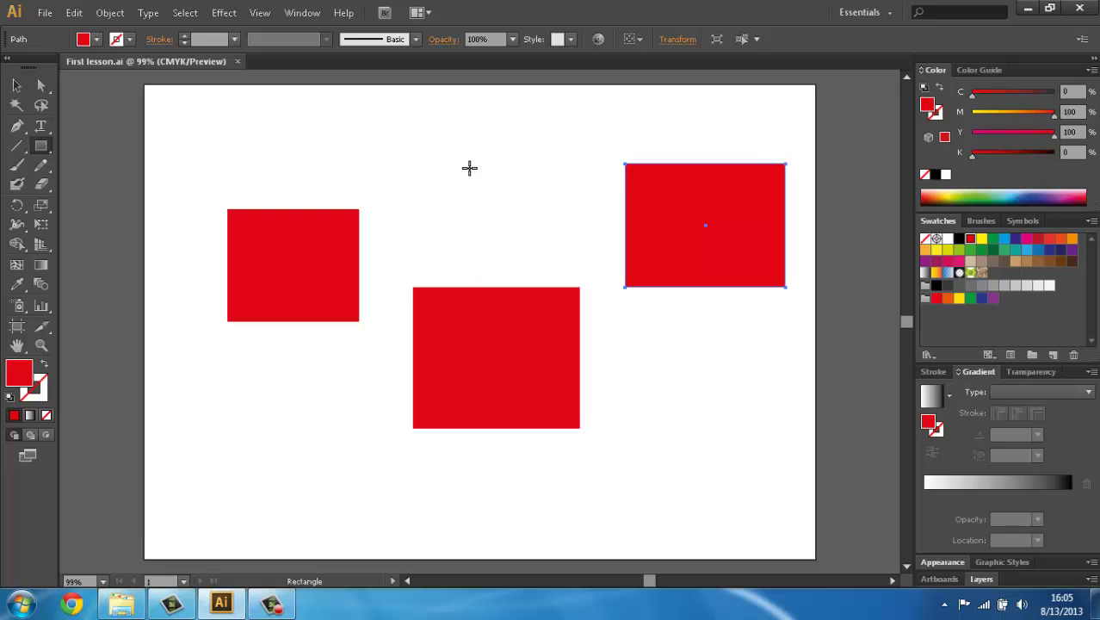
Step: Open Save for Web and pan around the JPEG preview of the three red rectangles
click(45, 13)
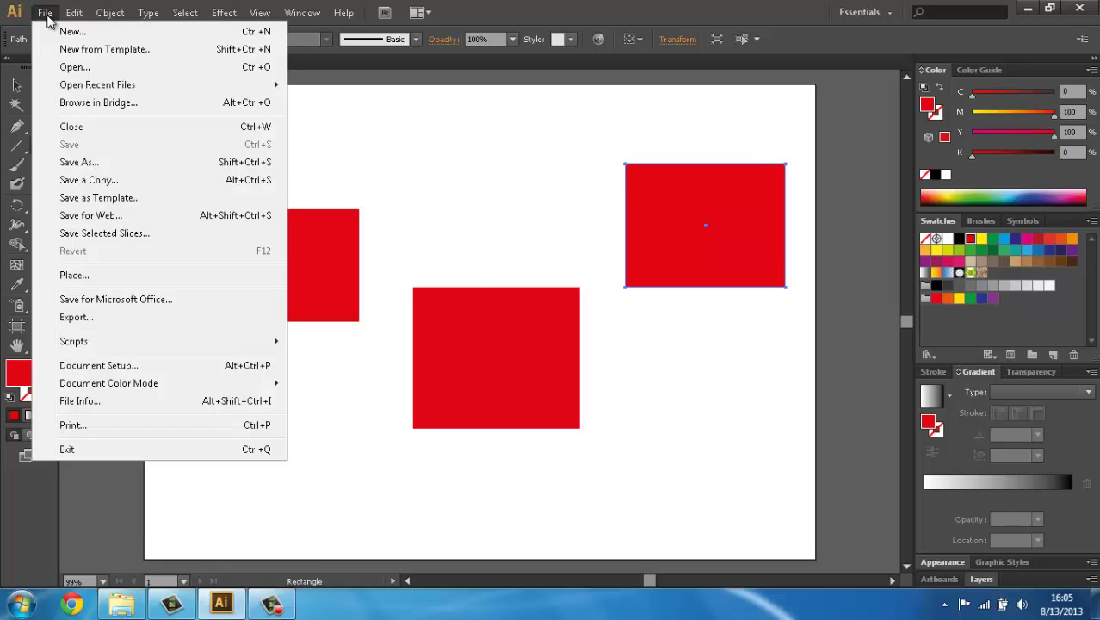
click(176, 216)
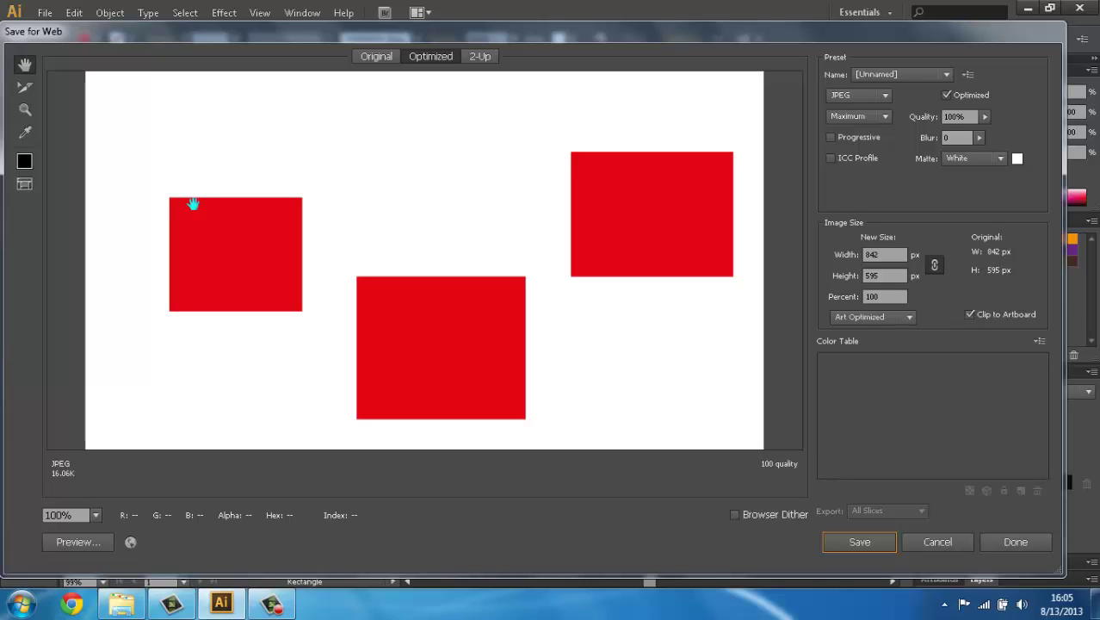
drag(466, 330, 414, 418)
scroll(447, 254, down, 3)
scroll(445, 331, down, 2)
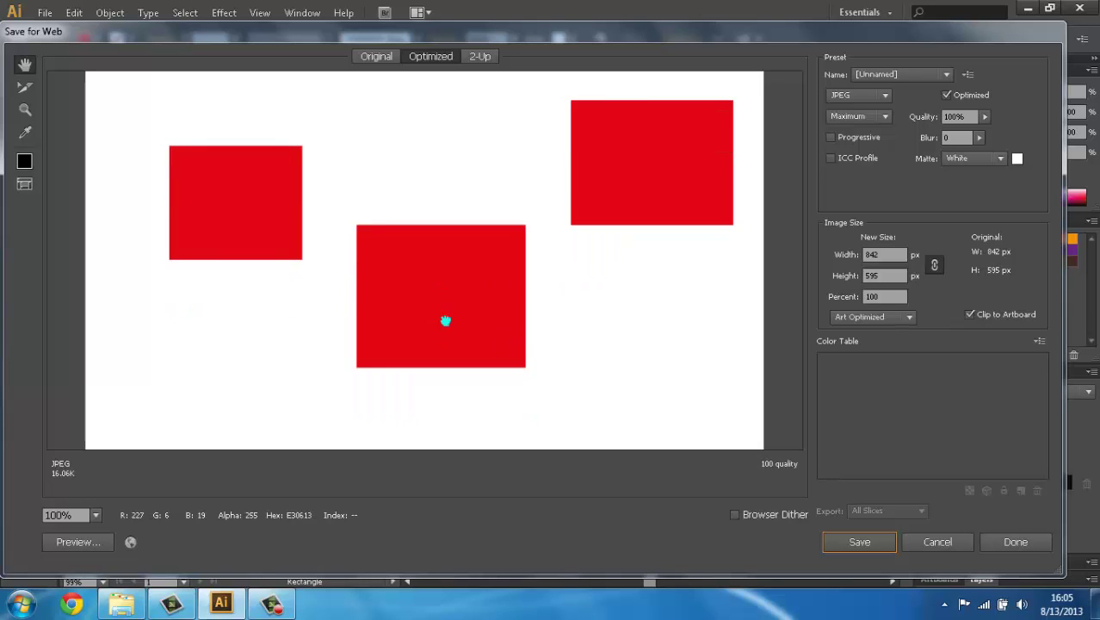
drag(445, 331, 445, 313)
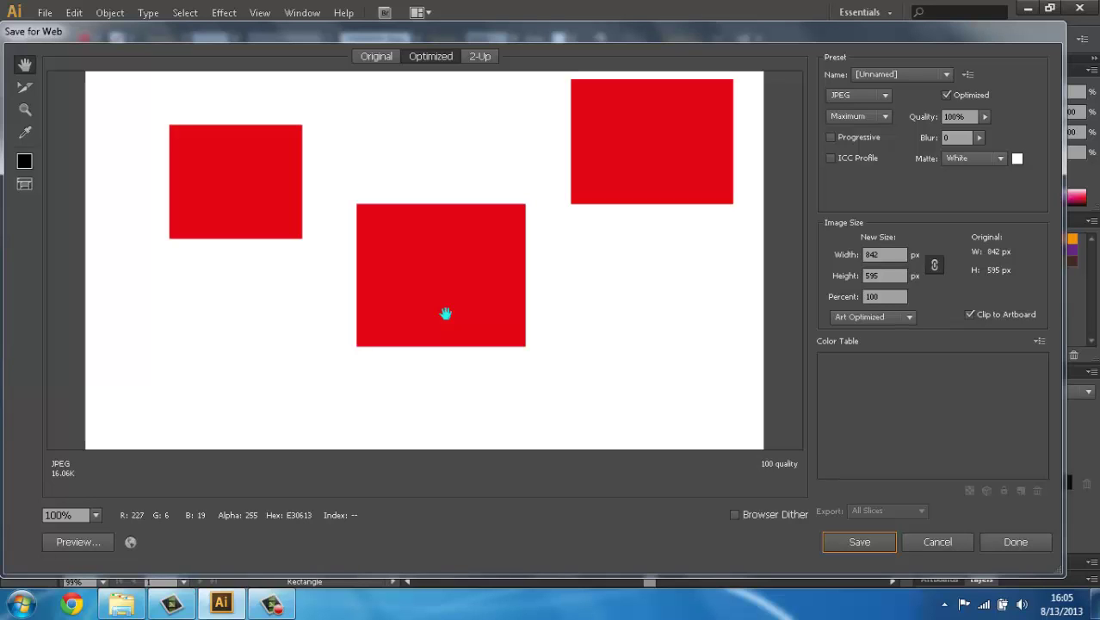
drag(520, 290, 518, 362)
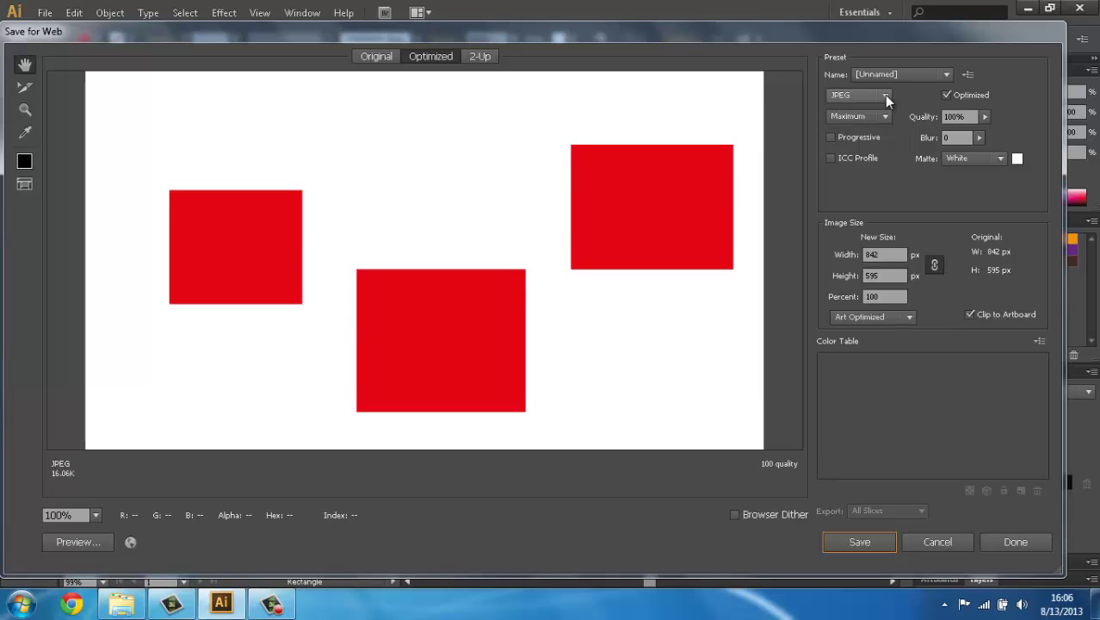
Step: Keep JPEG format at 100% quality and save the image as 'First-lesson' in Vektori
click(884, 95)
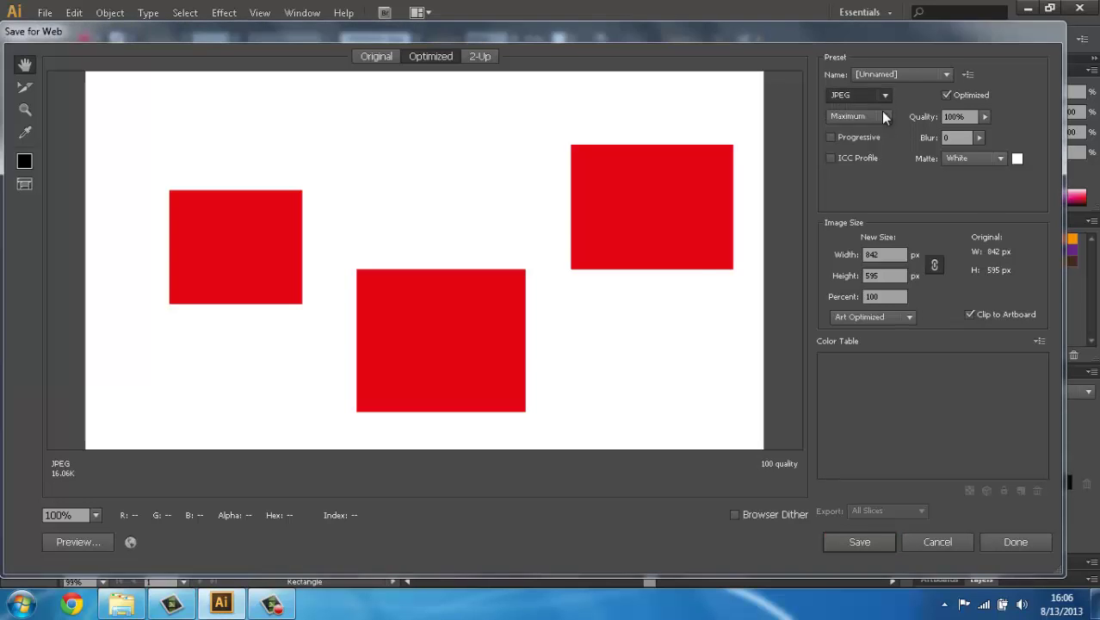
click(881, 111)
click(879, 90)
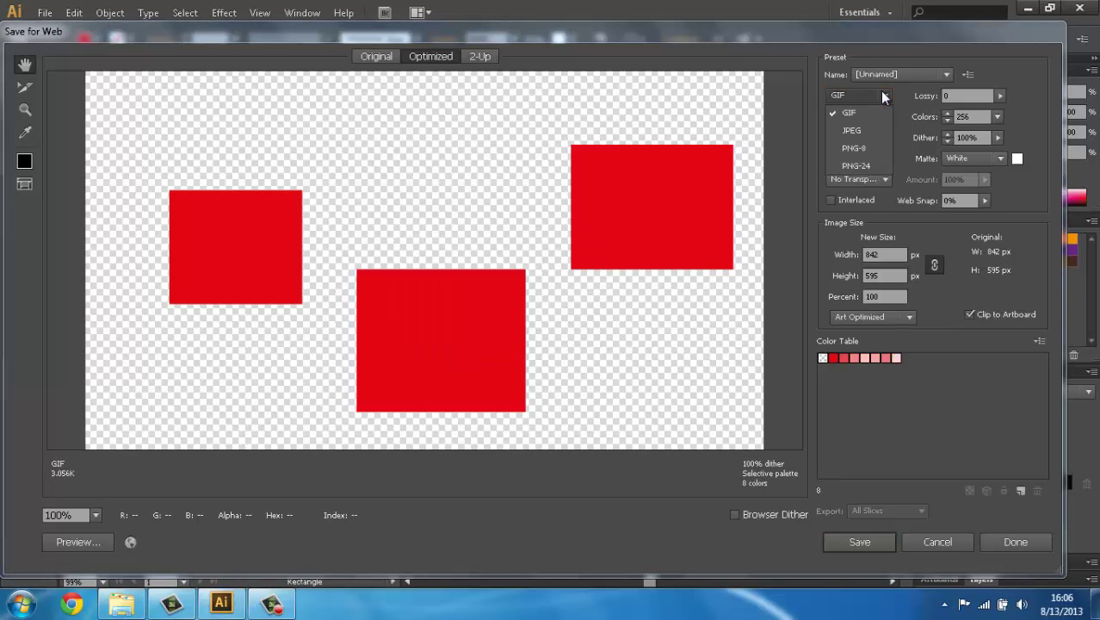
click(870, 135)
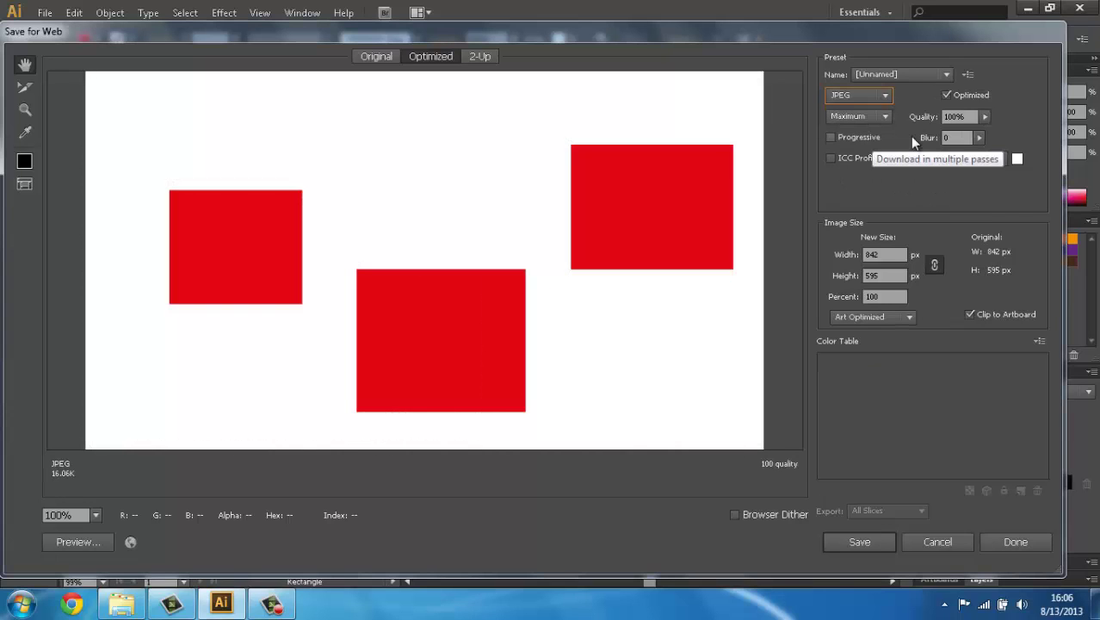
click(981, 116)
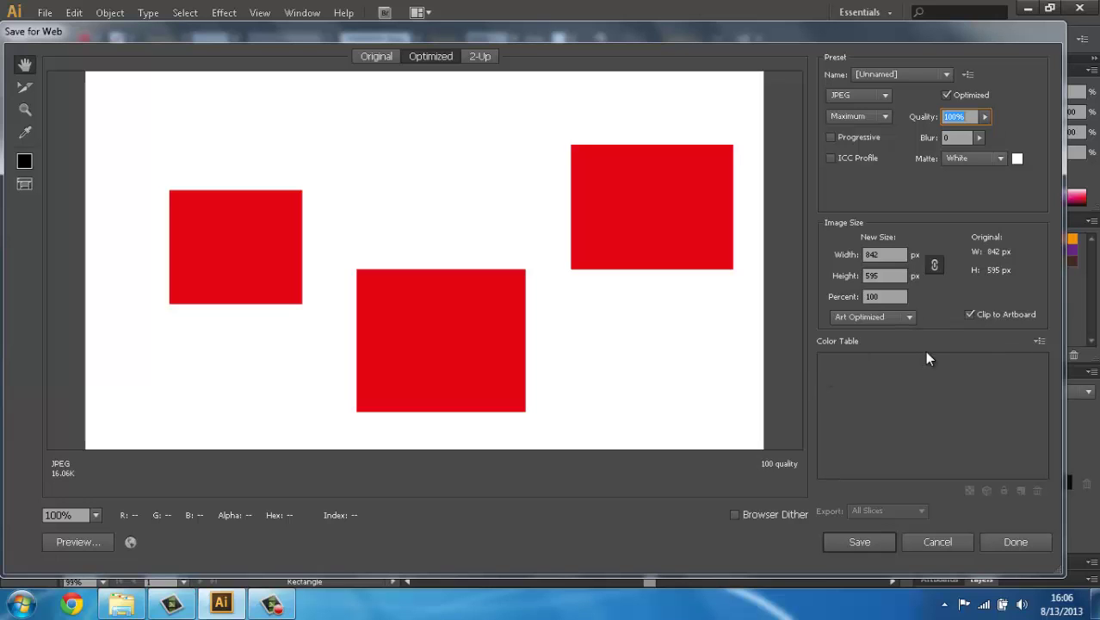
click(883, 547)
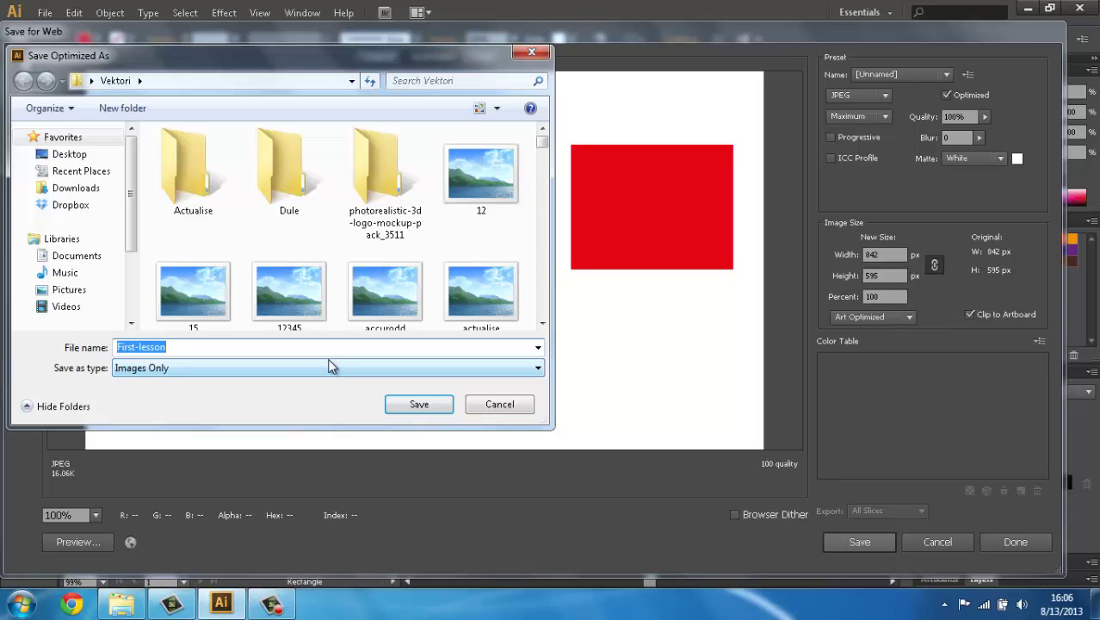
click(419, 405)
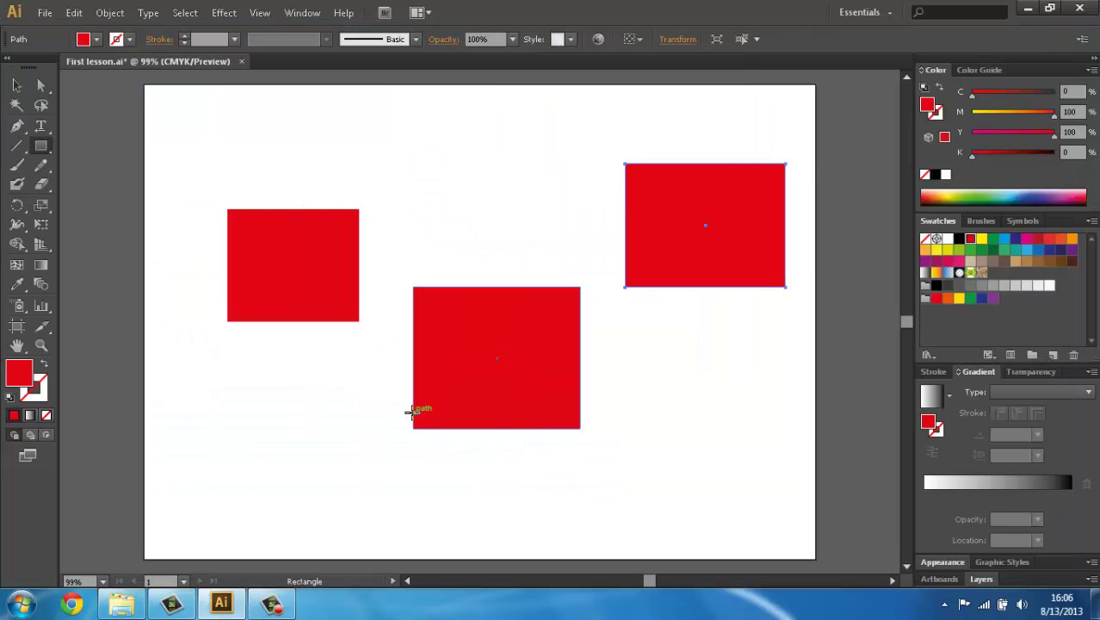